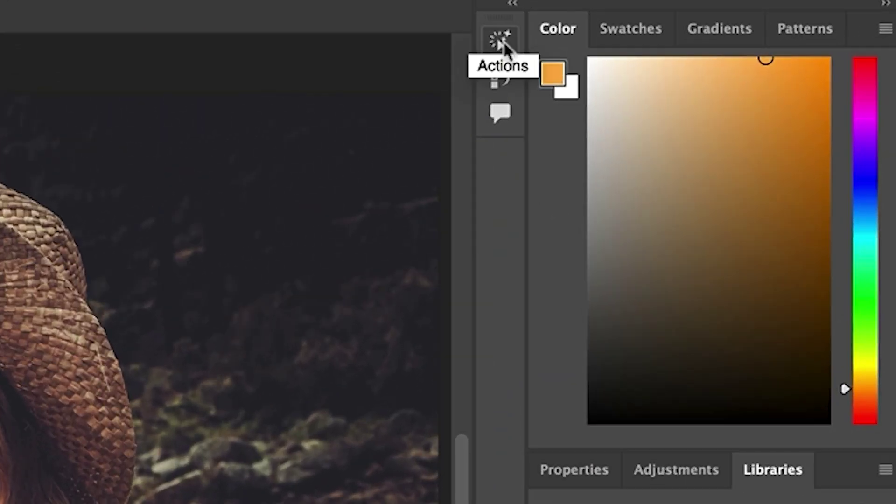
Open the Actions panel beside the hiker photo to see its image-based suggested actions.
left_click(502, 41)
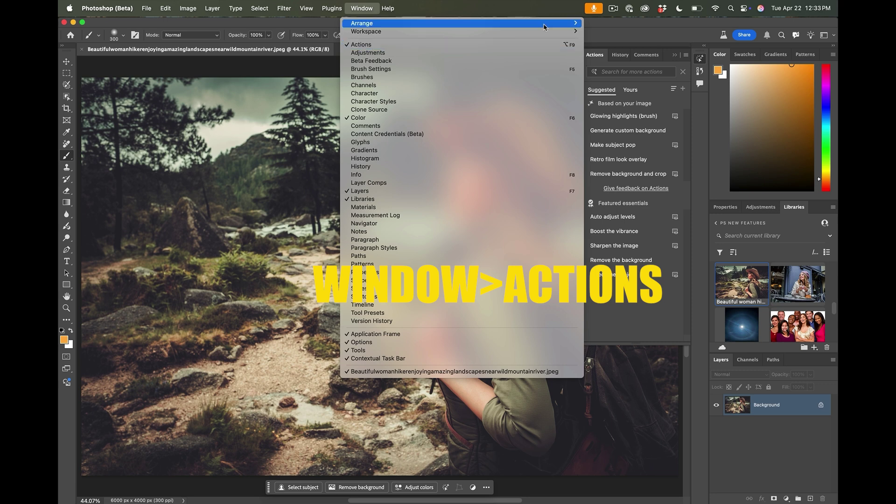
Dismiss the panel list so the hiker photo and Suggested actions list are fully visible.
left_click(626, 37)
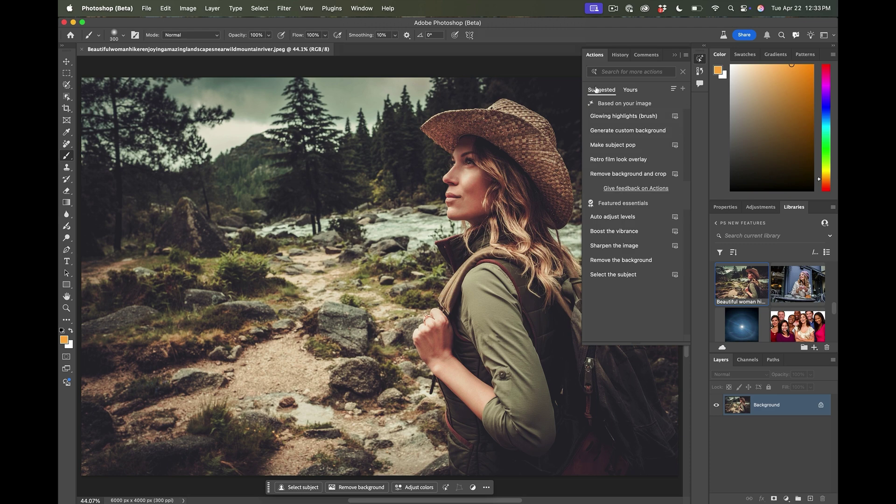
mouse_move(612, 145)
left_click(613, 145)
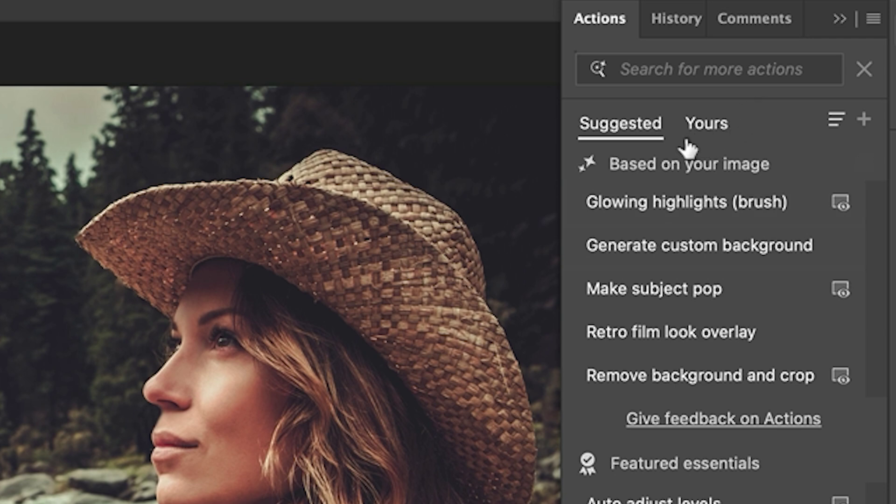
mouse_move(669, 103)
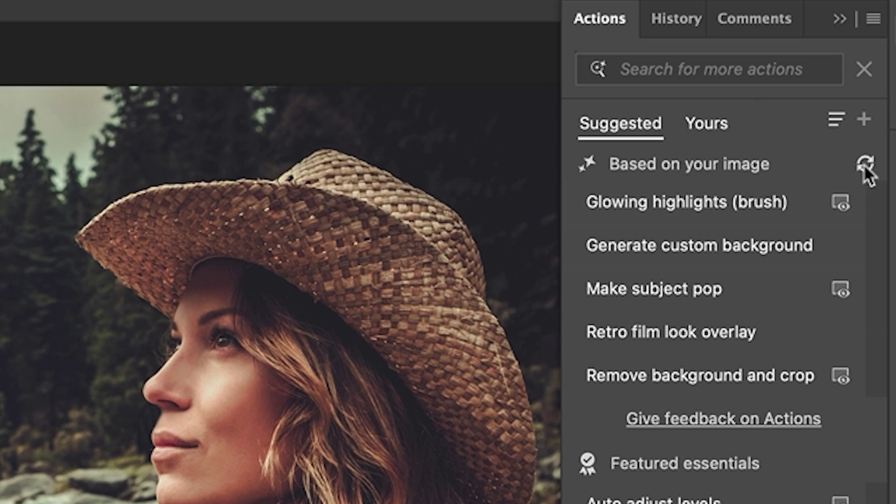
left_click(866, 167)
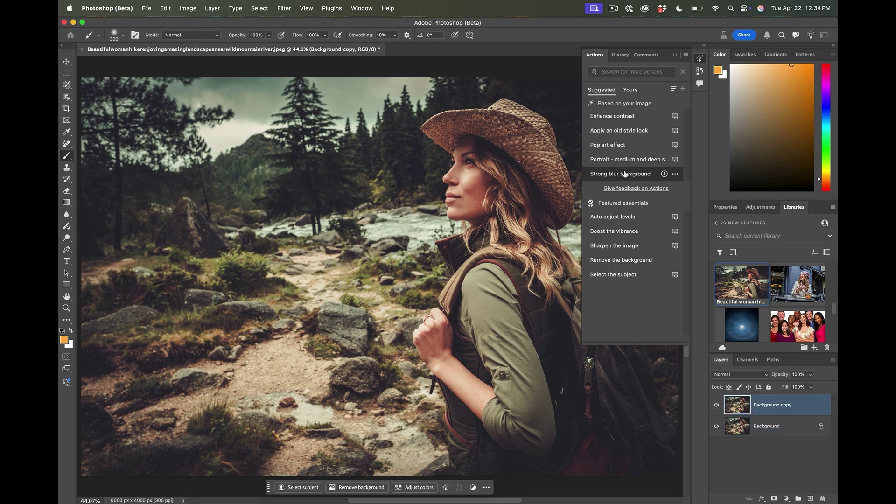
Apply Strong blur background, compare by hiding Background copy, then delete that layer.
left_click(624, 173)
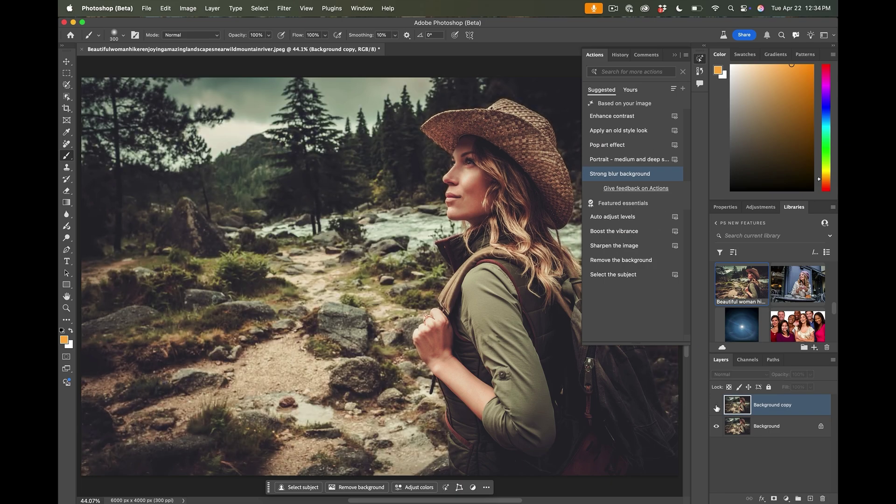
left_click(717, 405)
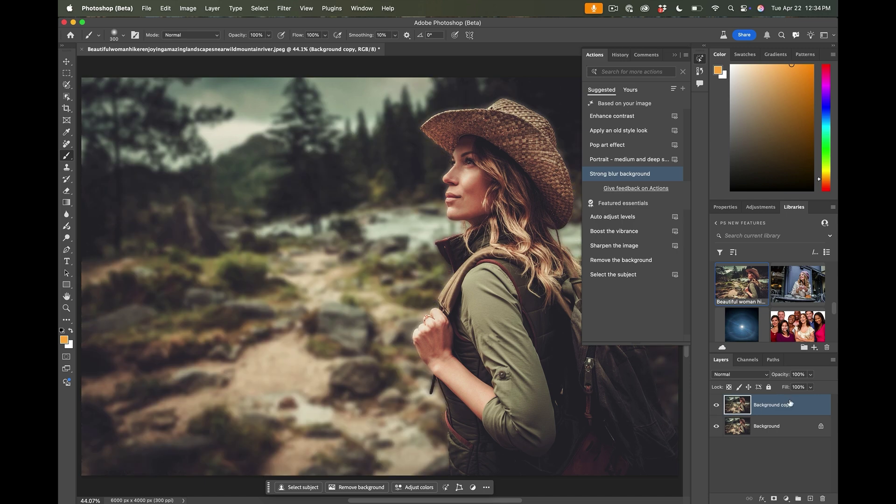
left_click_drag(790, 403, 823, 498)
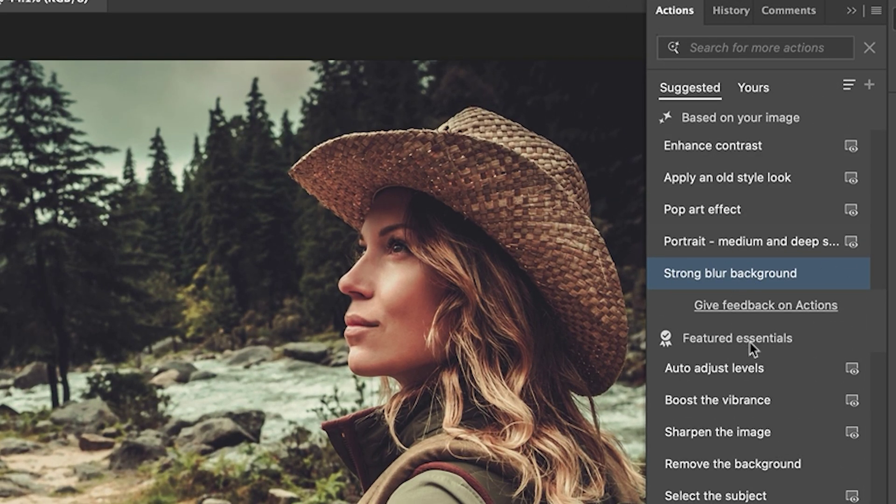
left_click(756, 87)
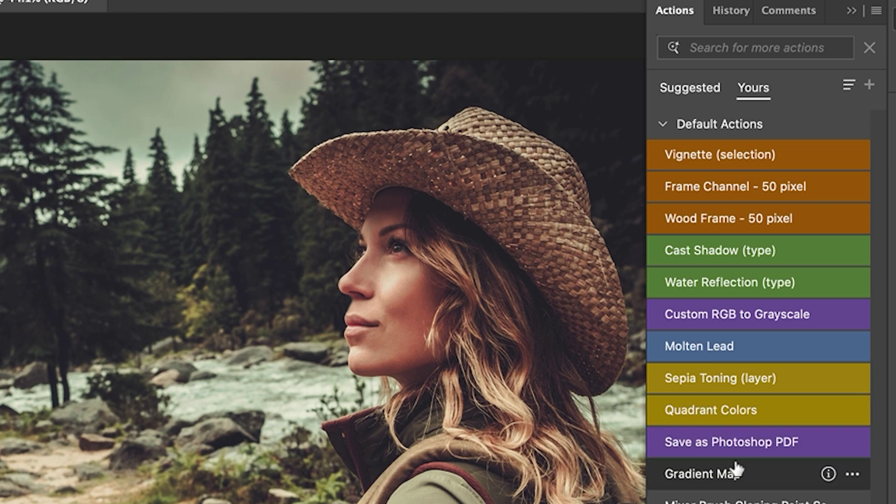
left_click(694, 89)
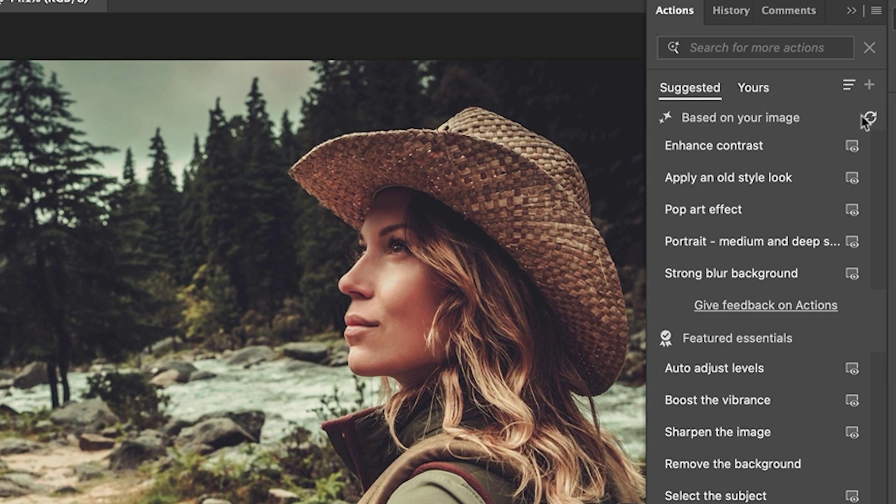
Refresh the suggestions, preview Increase the clarity and Auto adjust levels, then undo the levels change.
left_click(870, 118)
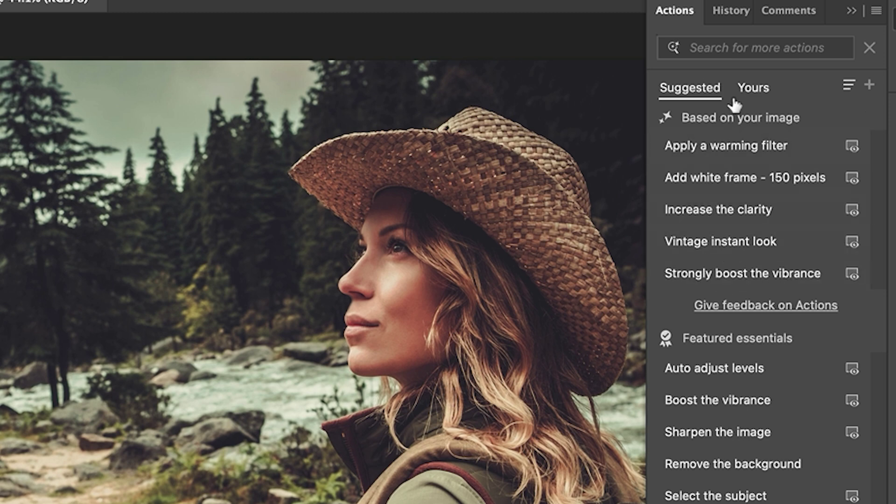
left_click(721, 214)
left_click(745, 377)
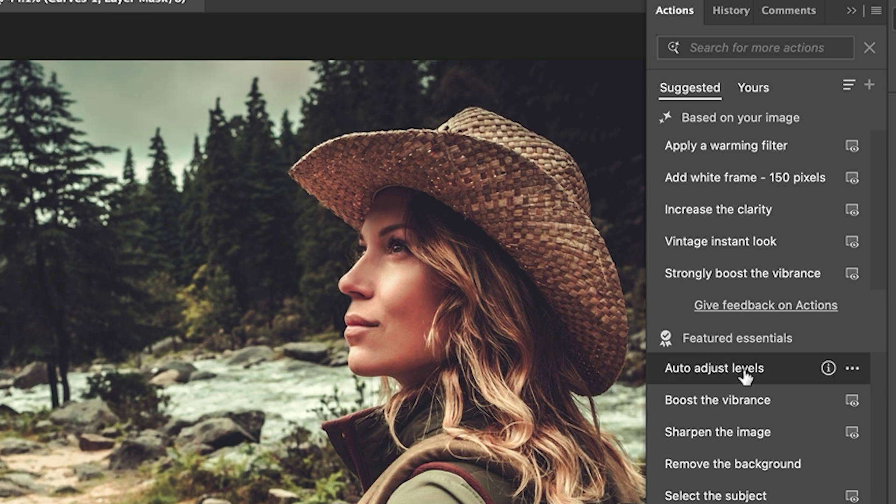
key("ctrl+z")
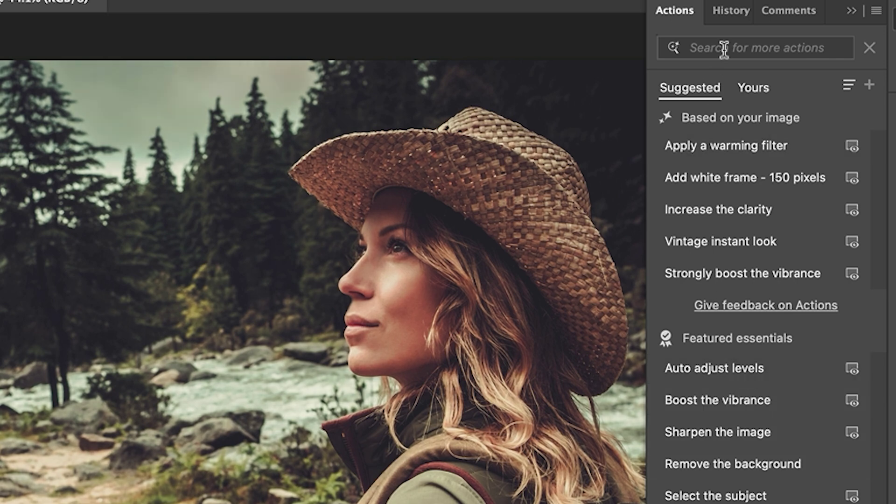
Search actions for 'color' and try the white color fill and Pop art effect results.
left_click(724, 47)
type("color")
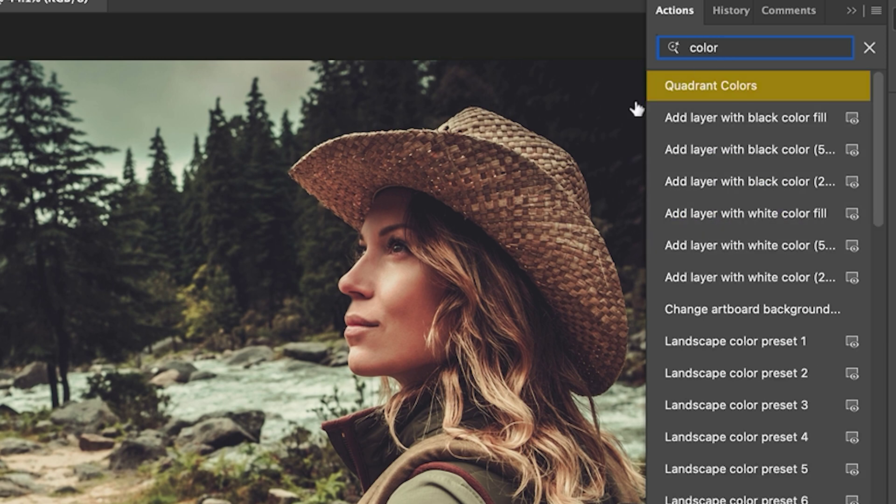
left_click(743, 214)
scroll(753, 232, "down", 2)
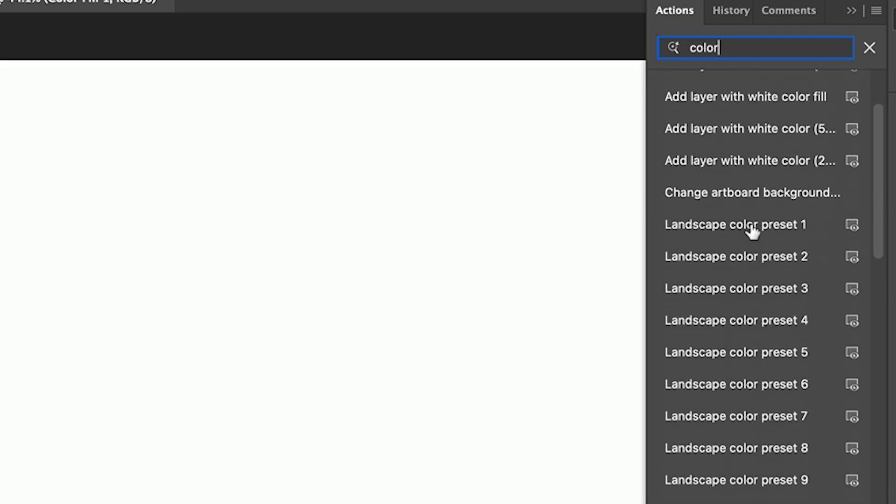
scroll(753, 231, "down", 10)
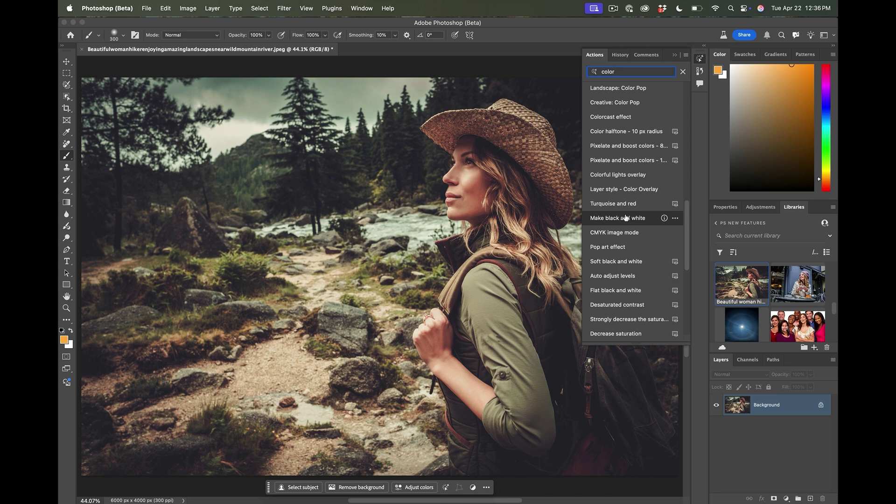
left_click(619, 247)
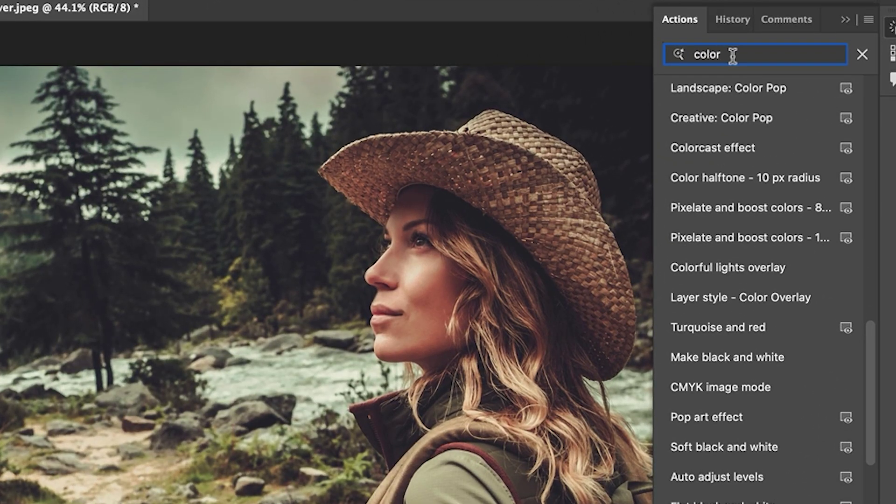
Clear the 'color' search, try Add a medium contrast and Aged photo, and refocus the search field.
key("BackSpace")
key("BackSpace")
key("BackSpace")
key("BackSpace")
key("BackSpace")
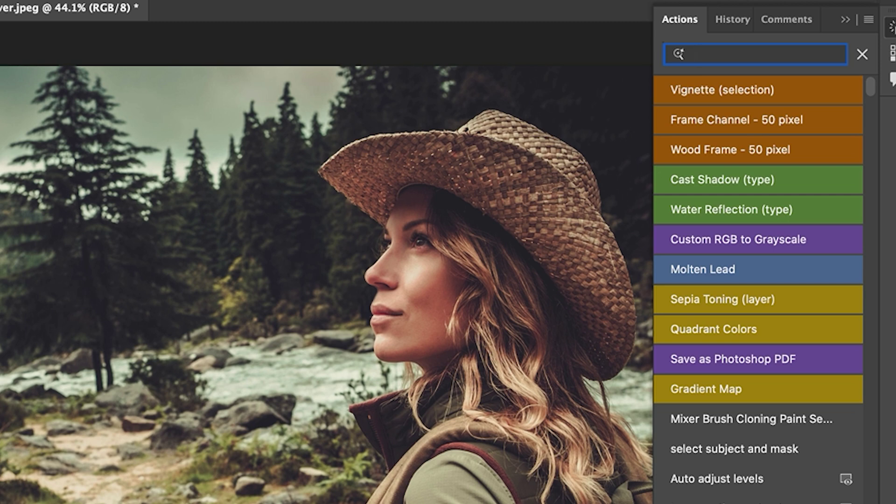
scroll(749, 297, "down", 1)
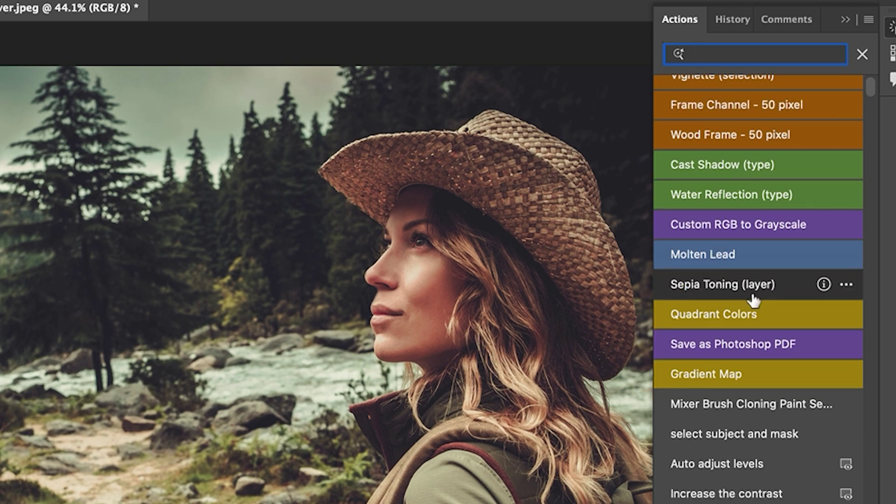
scroll(749, 296, "down", 2)
scroll(752, 298, "down", 5)
scroll(752, 299, "down", 1)
left_click(752, 303)
scroll(752, 300, "down", 4)
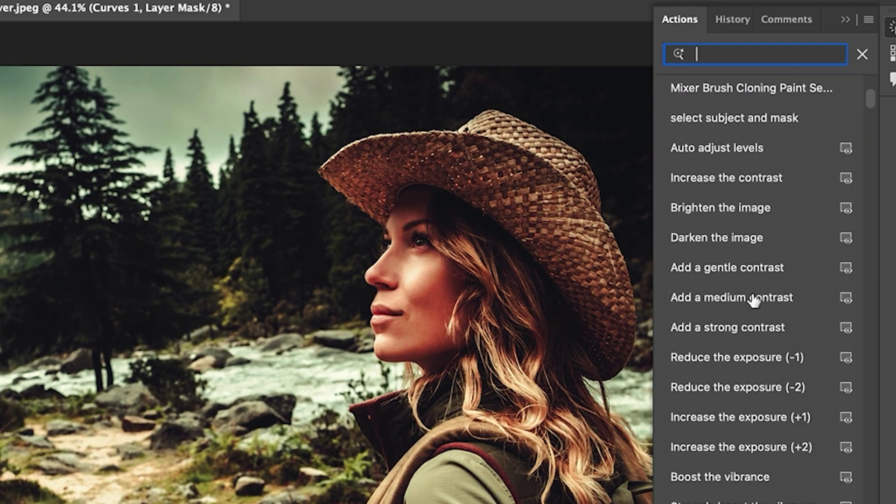
scroll(752, 300, "down", 3)
scroll(752, 299, "down", 4)
scroll(752, 300, "down", 5)
scroll(752, 299, "down", 4)
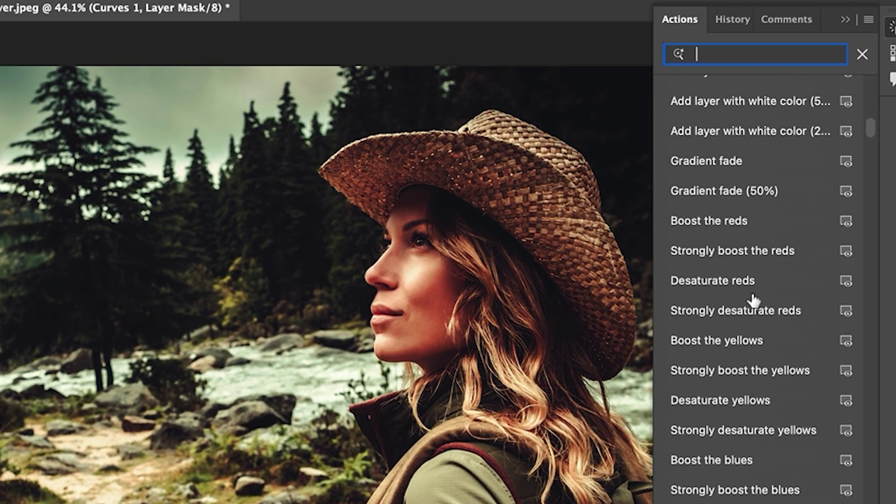
scroll(752, 300, "down", 4)
scroll(753, 300, "down", 4)
scroll(753, 300, "down", 4)
scroll(754, 299, "down", 5)
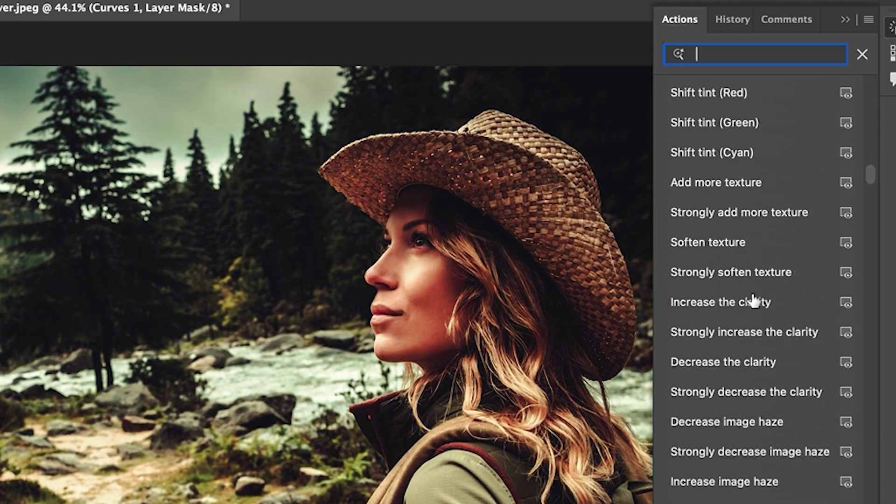
scroll(753, 300, "down", 5)
scroll(754, 301, "down", 5)
scroll(754, 301, "down", 4)
scroll(754, 302, "down", 4)
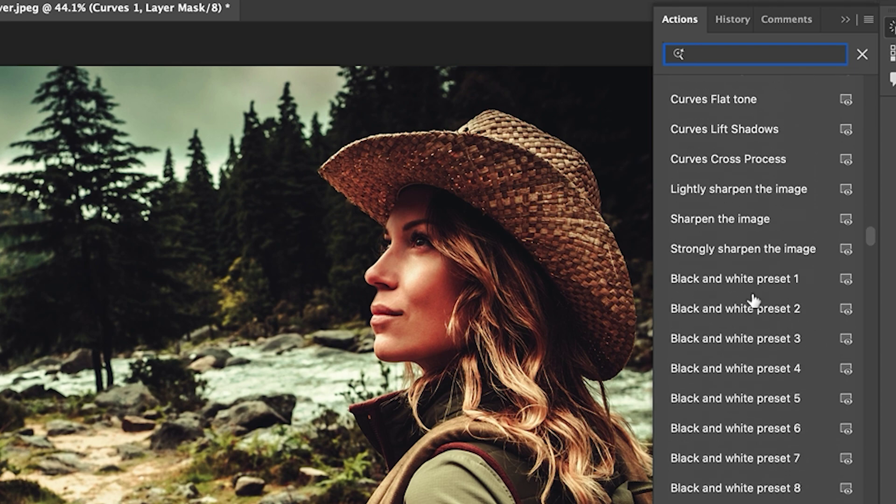
scroll(753, 301, "down", 5)
scroll(754, 301, "down", 2)
scroll(753, 300, "down", 5)
scroll(754, 294, "down", 3)
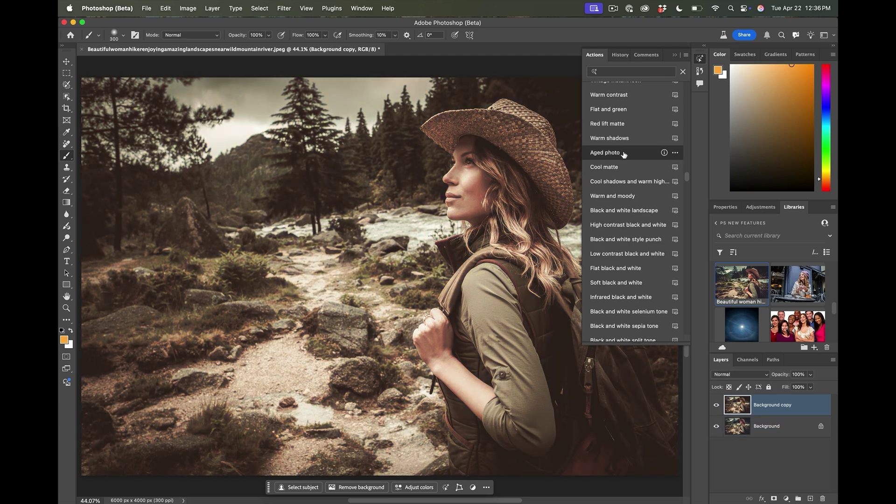
left_click(623, 156)
scroll(623, 210, "up", 10)
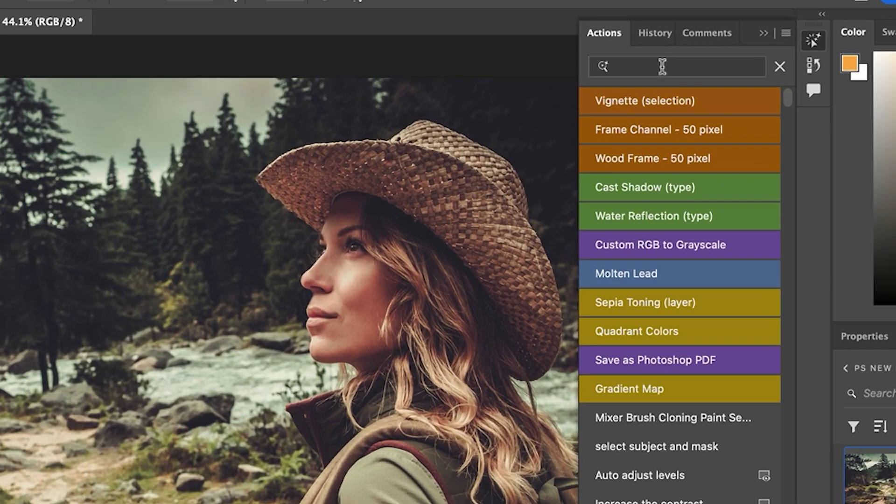
left_click(623, 71)
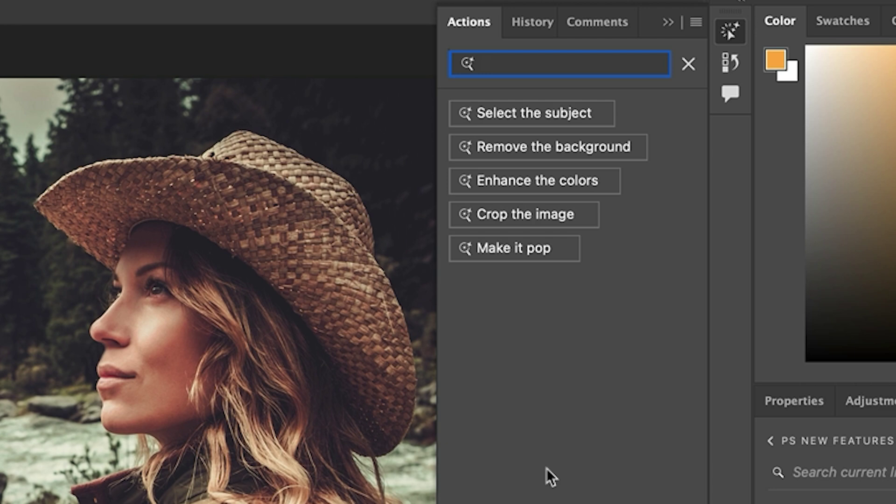
Switch the Actions panel to Classic Actions and turn off Button Mode for list view.
left_click(696, 24)
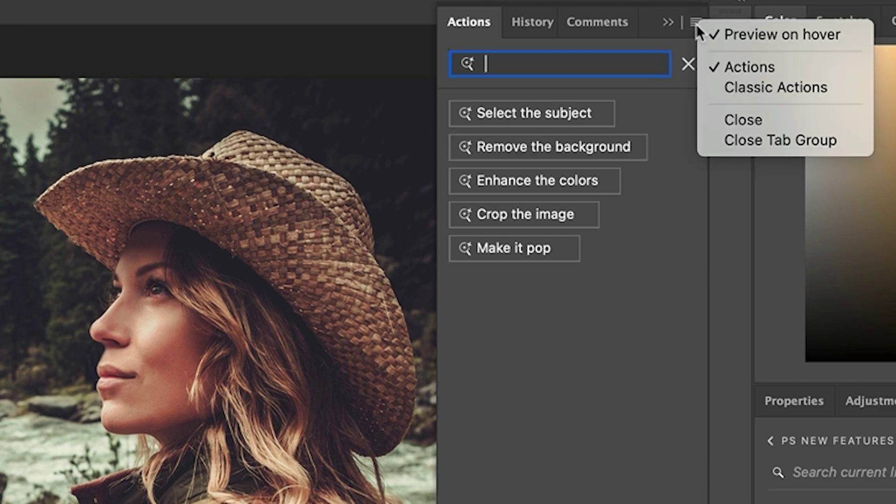
left_click(768, 87)
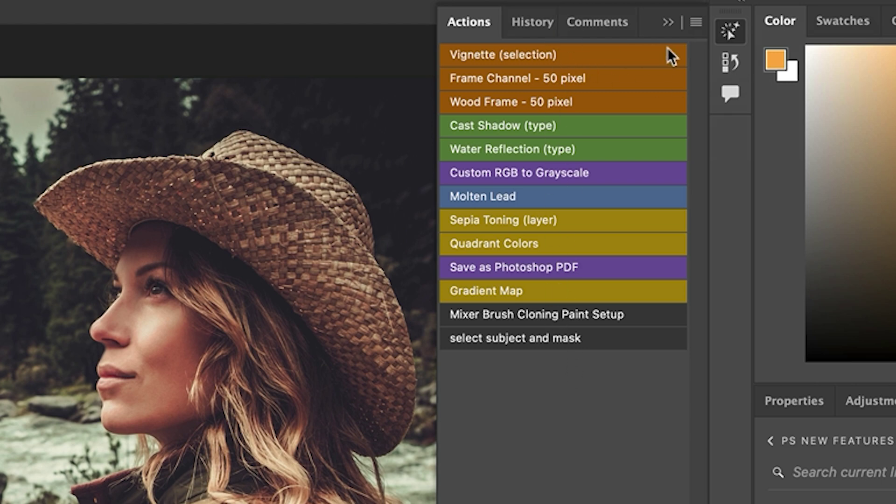
left_click(696, 24)
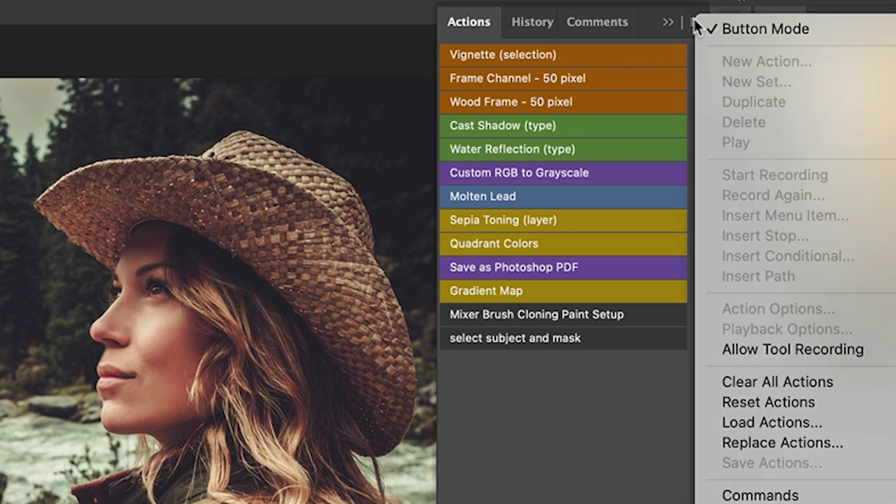
left_click(735, 28)
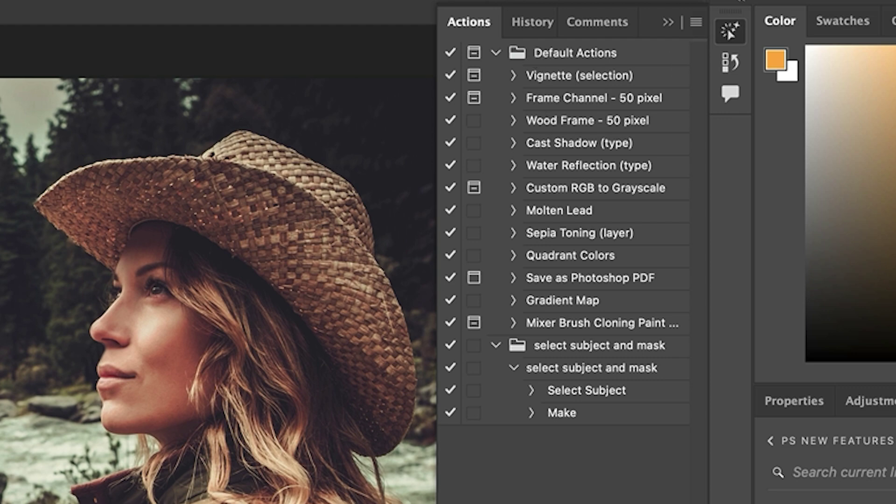